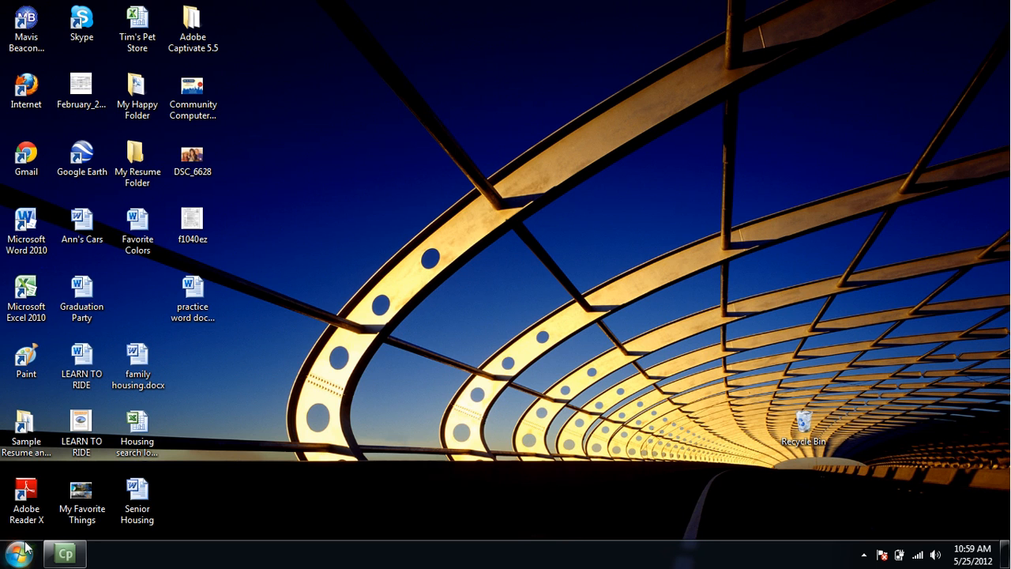
Step: Open Microsoft Word from the desktop and add two blank lines at the start of the new document
double_click(34, 253)
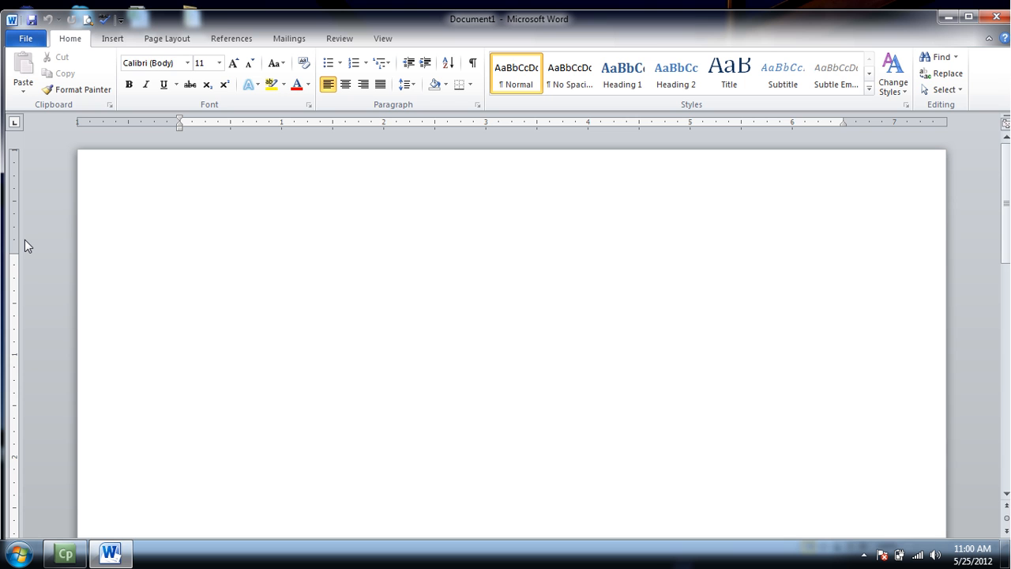
key("Return")
key("Return")
Step: Insert a table with four columns and six rows from the size grid, and undo the insertion
left_click(103, 55)
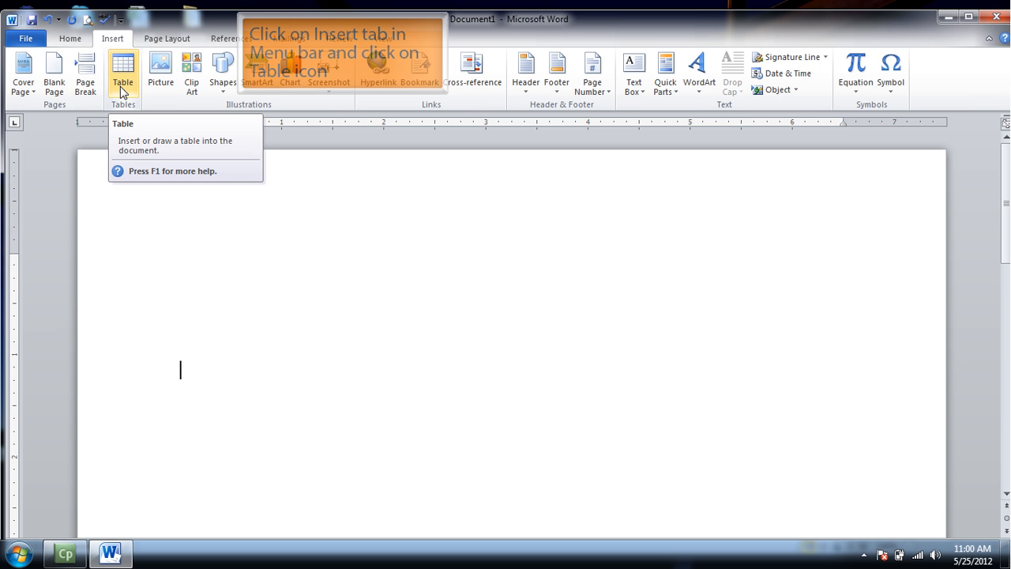
left_click(120, 86)
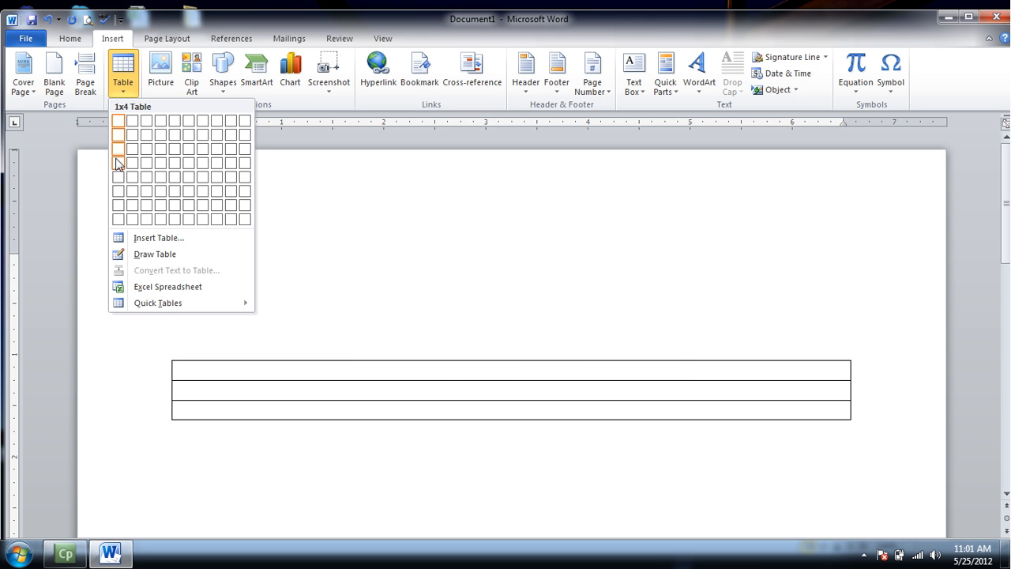
left_click(160, 196)
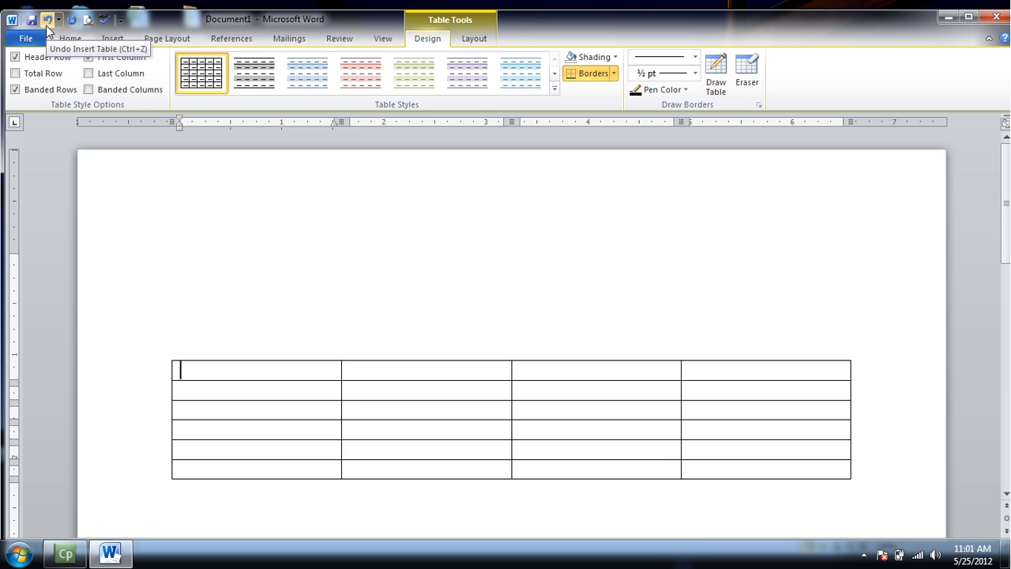
left_click(48, 20)
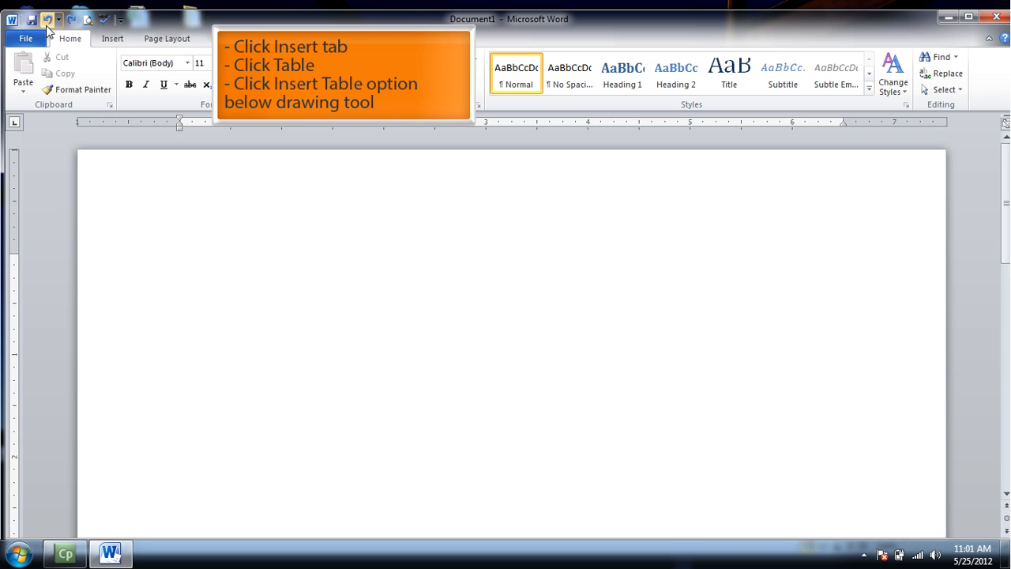
Step: Insert a table with 7 columns and 5 rows, keeping the fixed column width on Auto
left_click(114, 39)
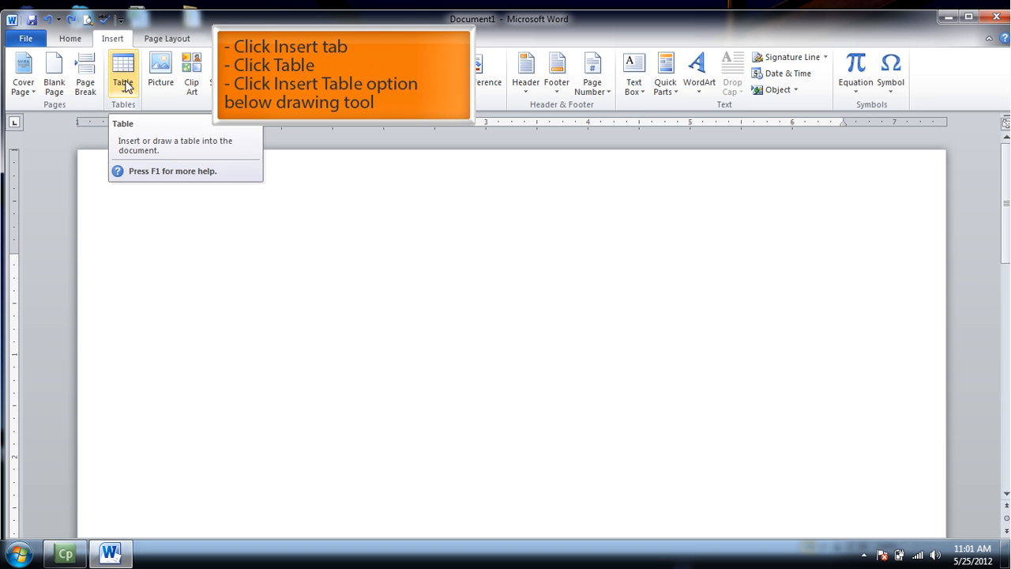
left_click(125, 86)
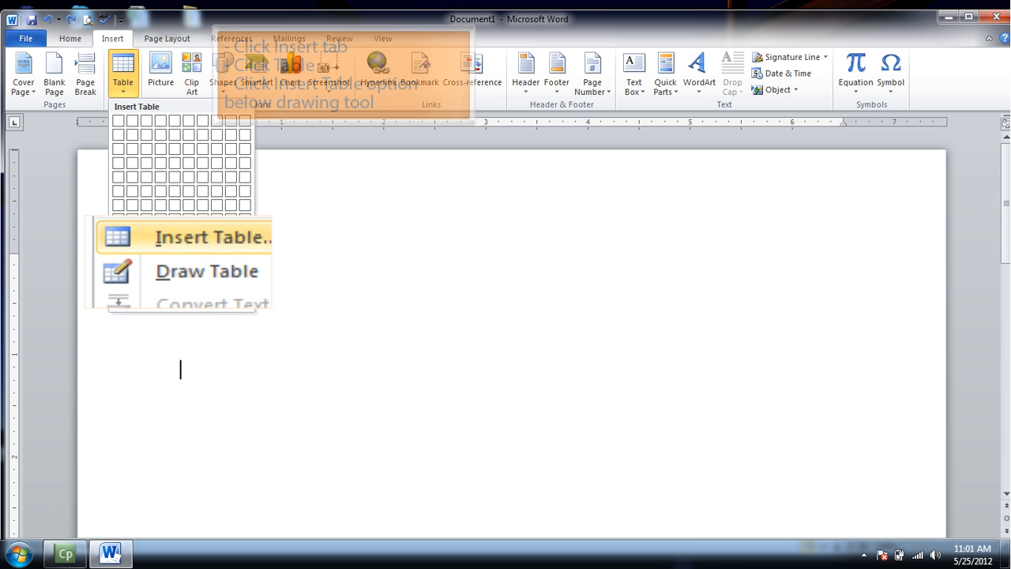
left_click(181, 238)
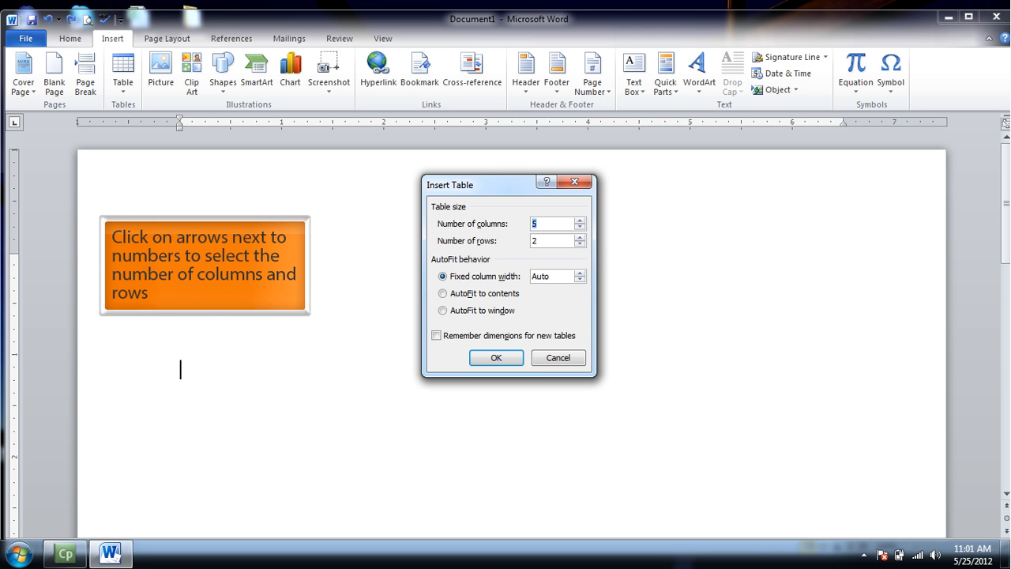
left_click(579, 220)
left_click(580, 221)
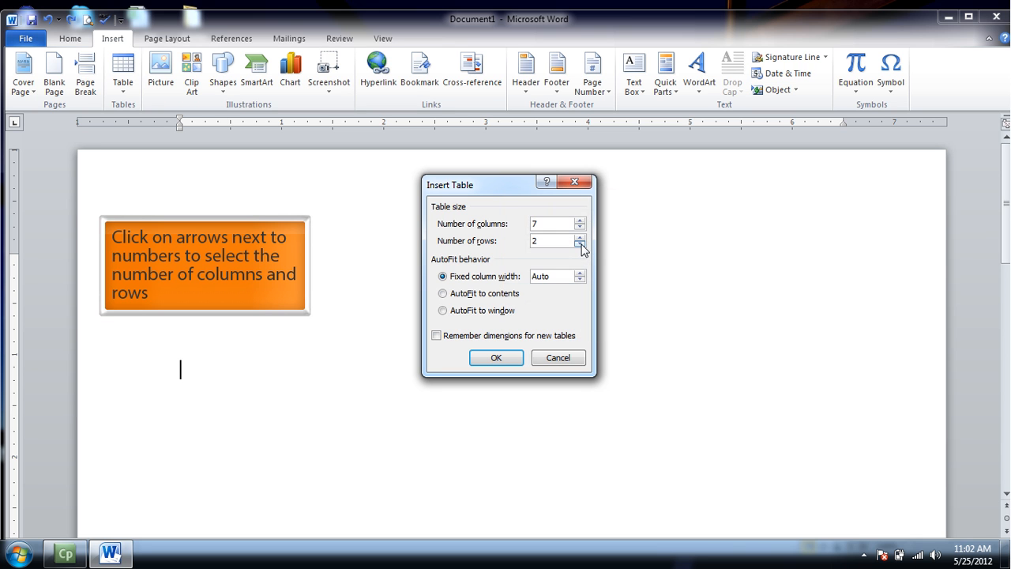
left_click(579, 237)
left_click(580, 237)
left_click(580, 237)
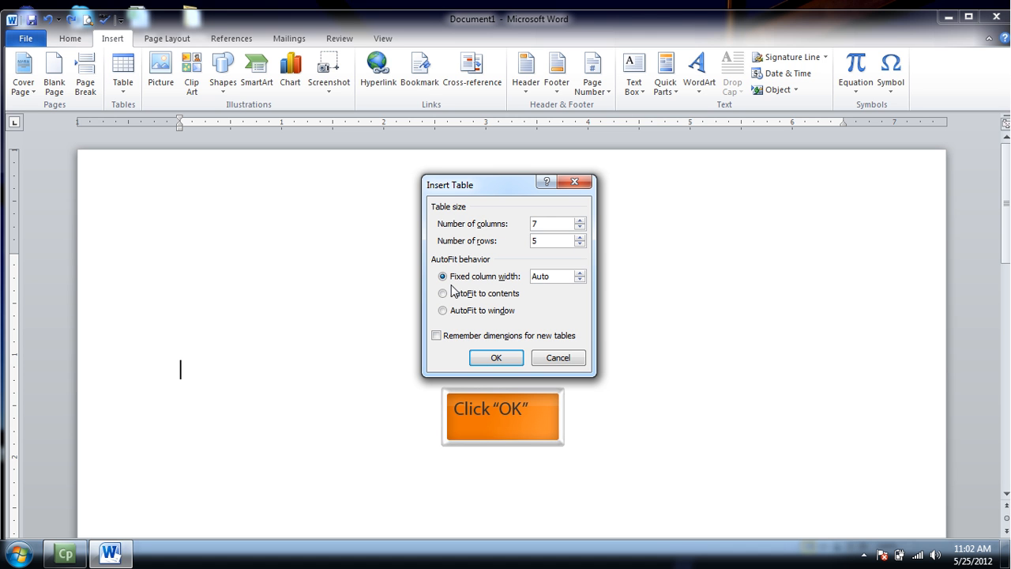
left_click(497, 359)
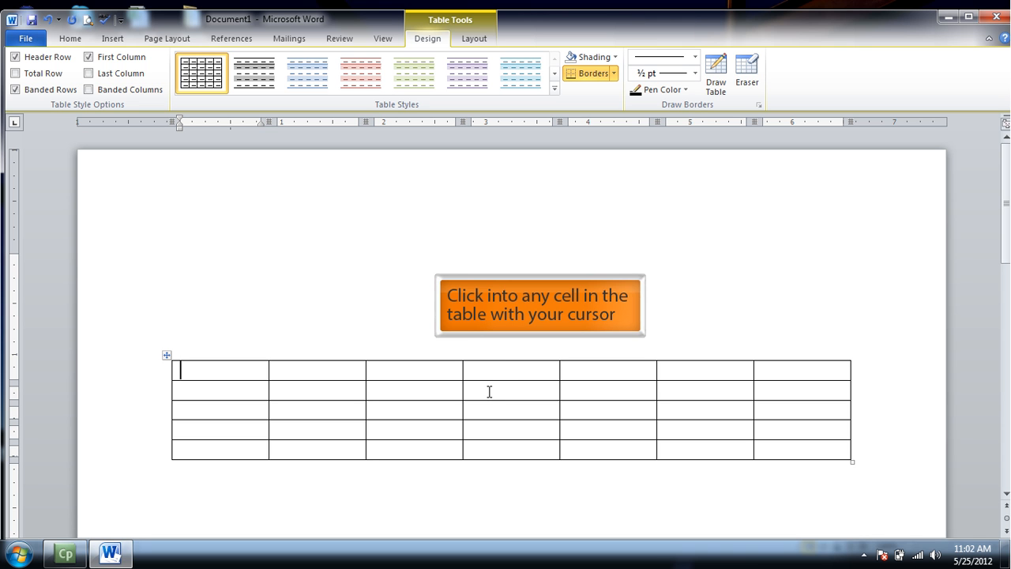
Step: Place the cursor in several table cells, and move it right, down, left and up between cells, ending in the first cell
left_click(490, 392)
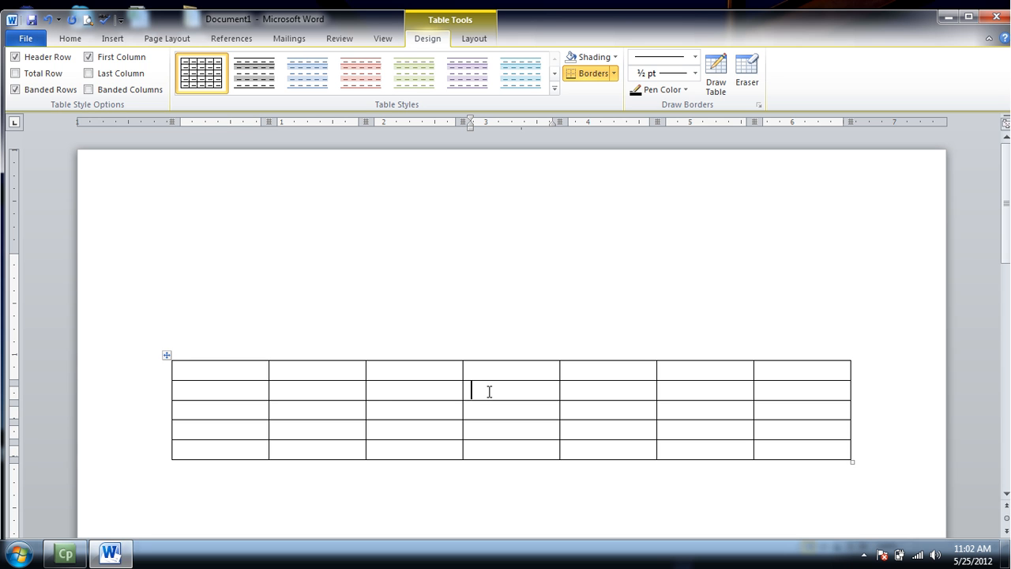
left_click(333, 413)
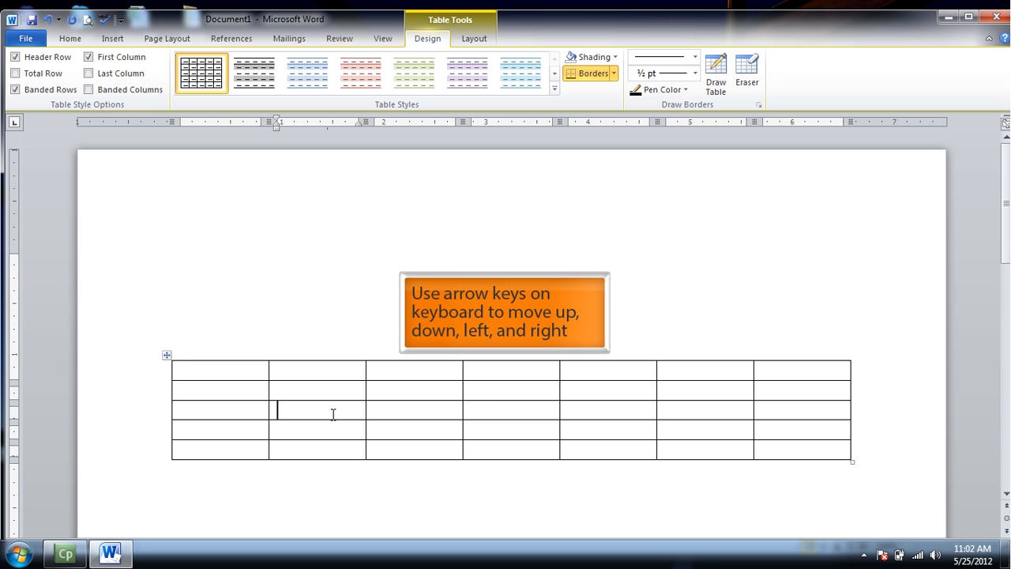
left_click(246, 370)
key("Right")
key("Right")
key("Right")
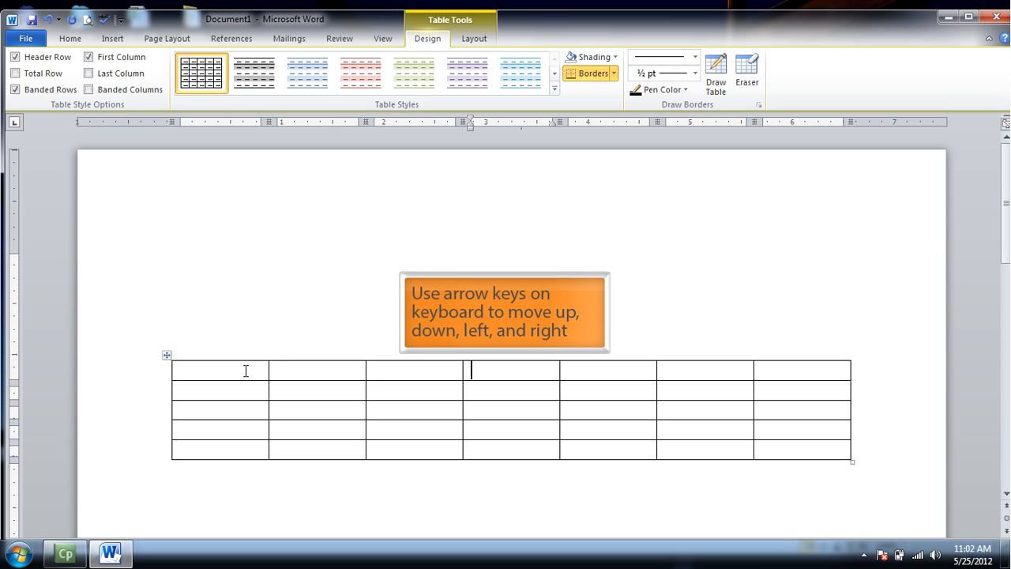
key("Down")
key("Down")
key("Left")
key("Left")
key("Left")
key("Up")
key("Up")
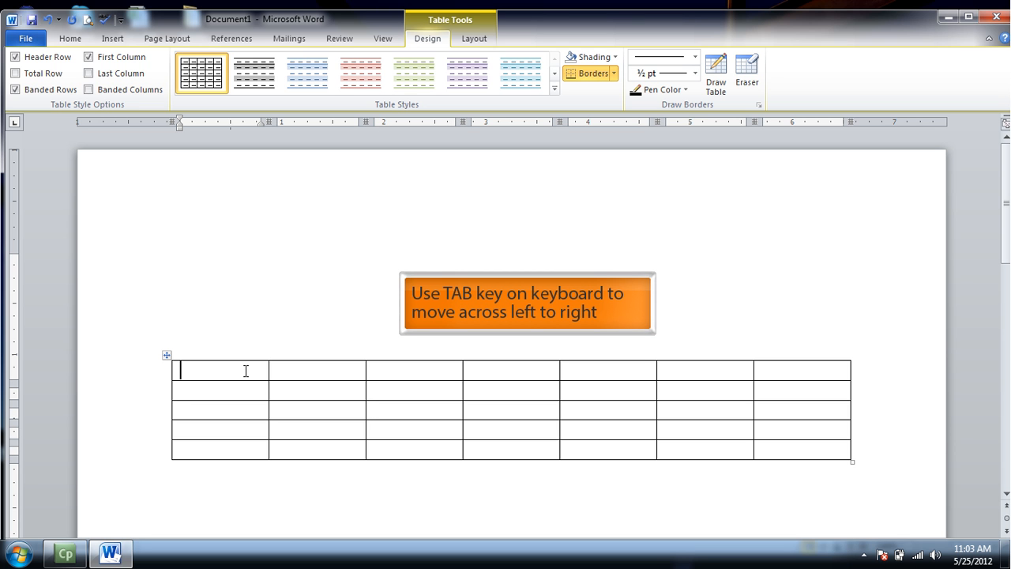
Step: Advance the cursor cell by cell across the first and second rows into the third row
key("Tab")
key("Tab")
key("Tab")
key("Tab")
key("Tab")
key("Tab")
key("Tab")
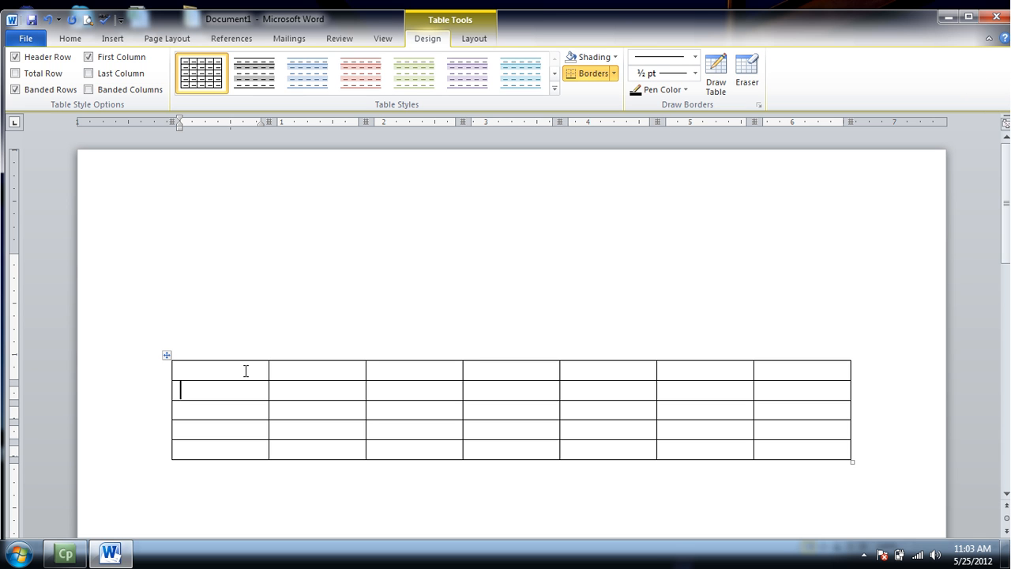
key("Tab")
key("Tab")
key("Tab")
key("Tab")
key("Tab")
key("Tab")
key("Tab")
key("Tab")
key("Tab")
Step: Enter Tenderloin, Technology and Lab in the first three cells of the table's first row
left_click(246, 371)
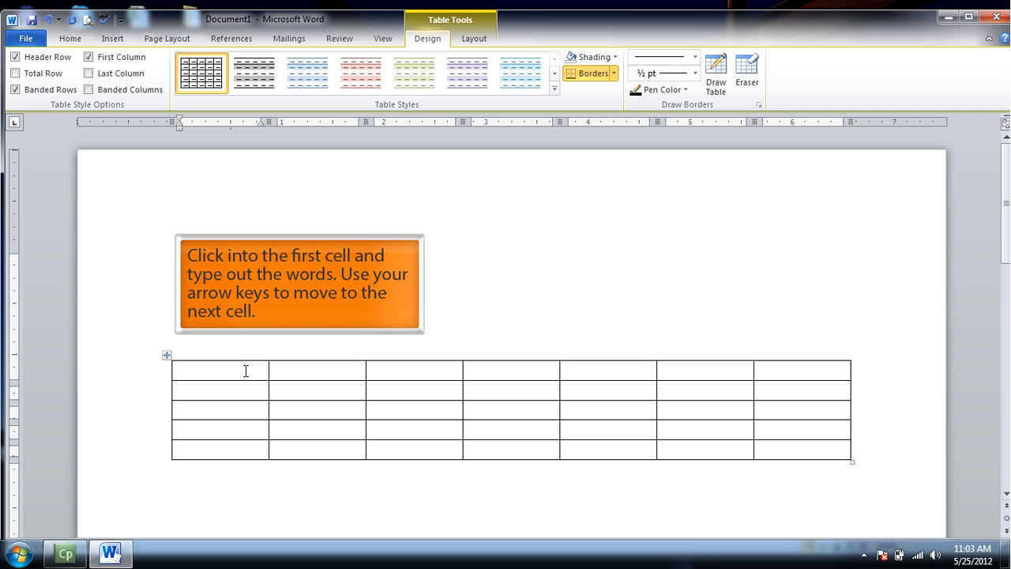
type("Tenderloin")
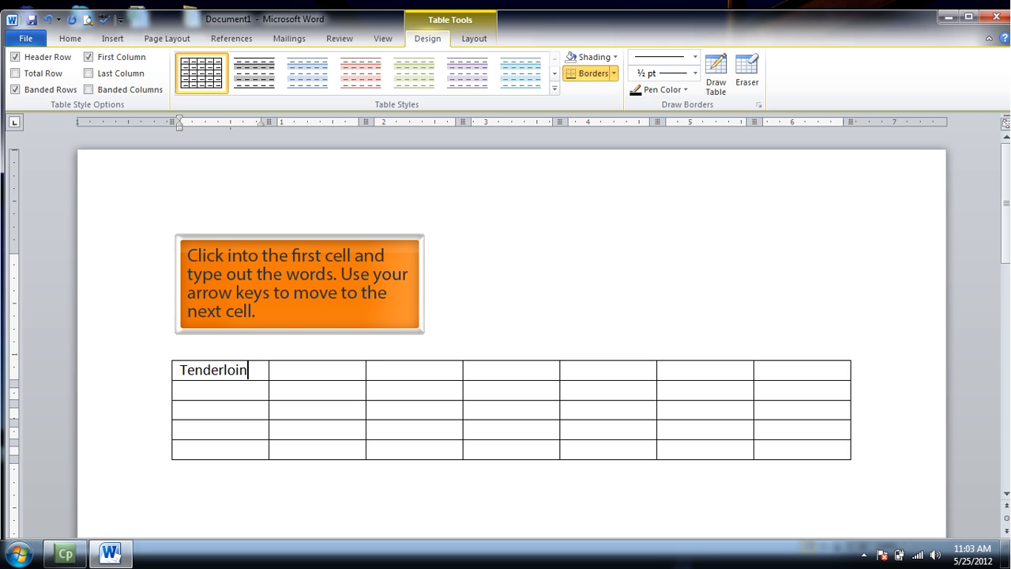
key("Right")
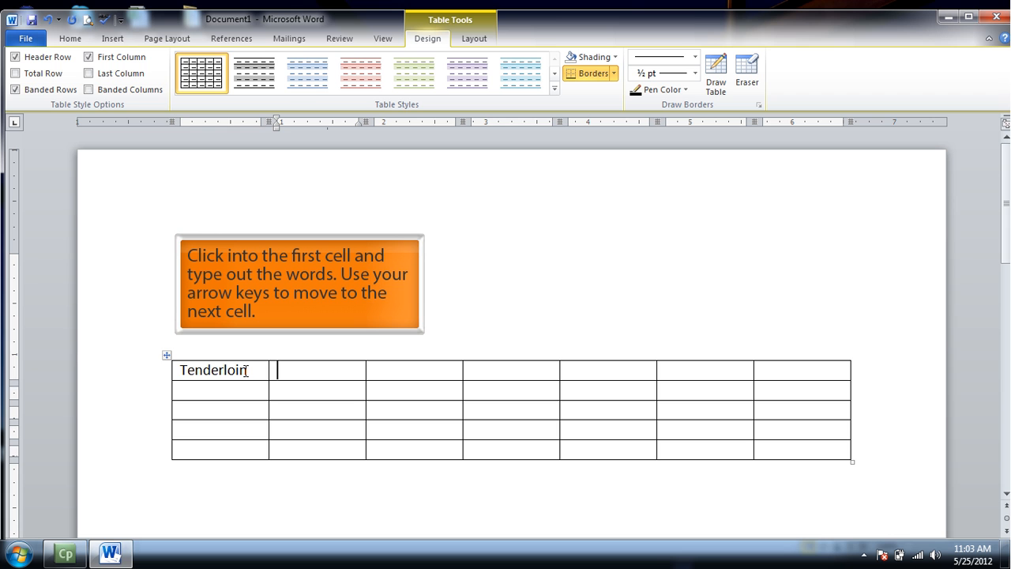
type("Techno")
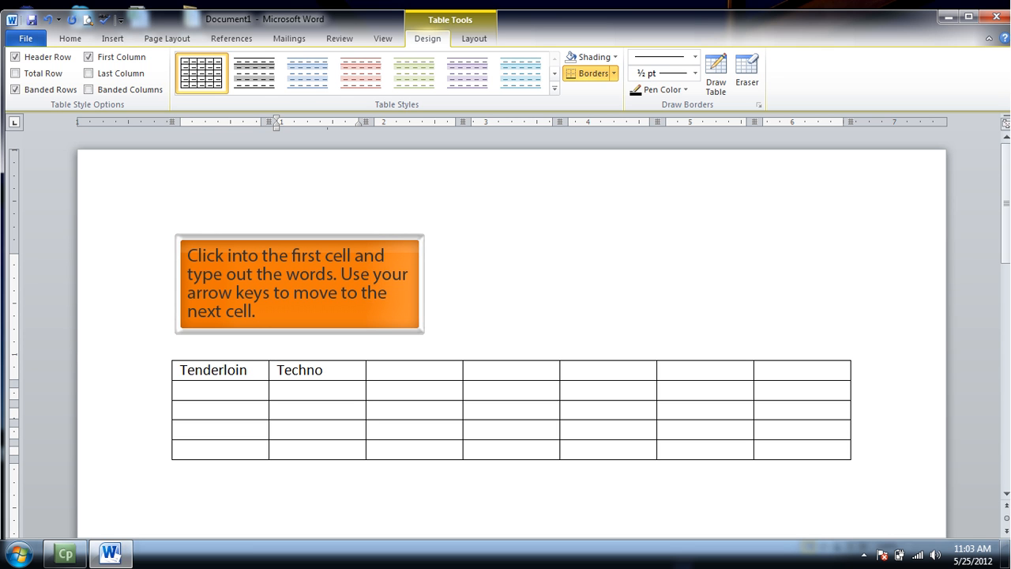
type("logy")
key("Right")
type("Lab")
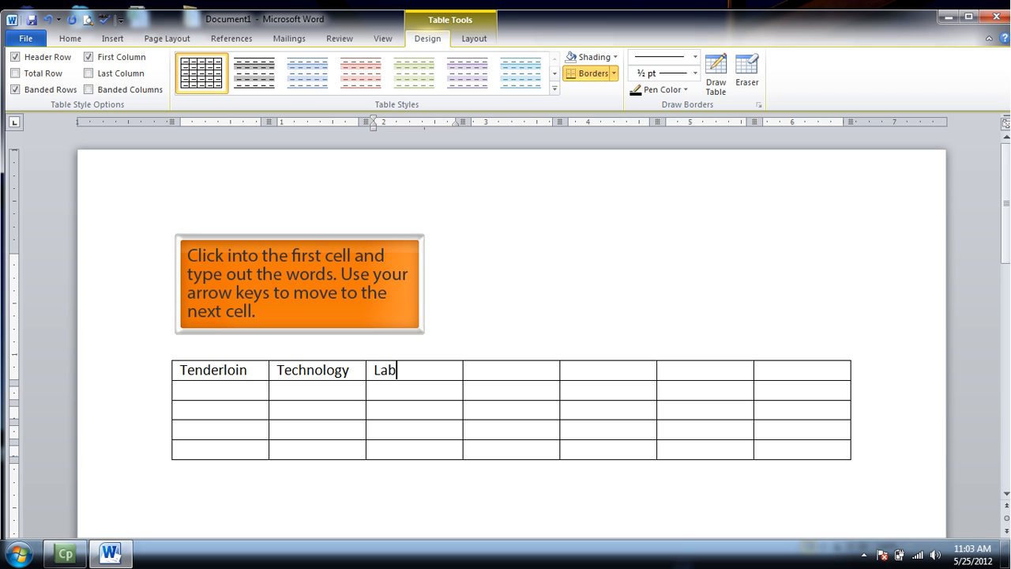
Step: Enter San, Francisco and Tenderloin in the fourth, fifth and sixth cells of the first row
key("Right")
type("San F")
key("BackSpace")
key("Right")
type("Francisco")
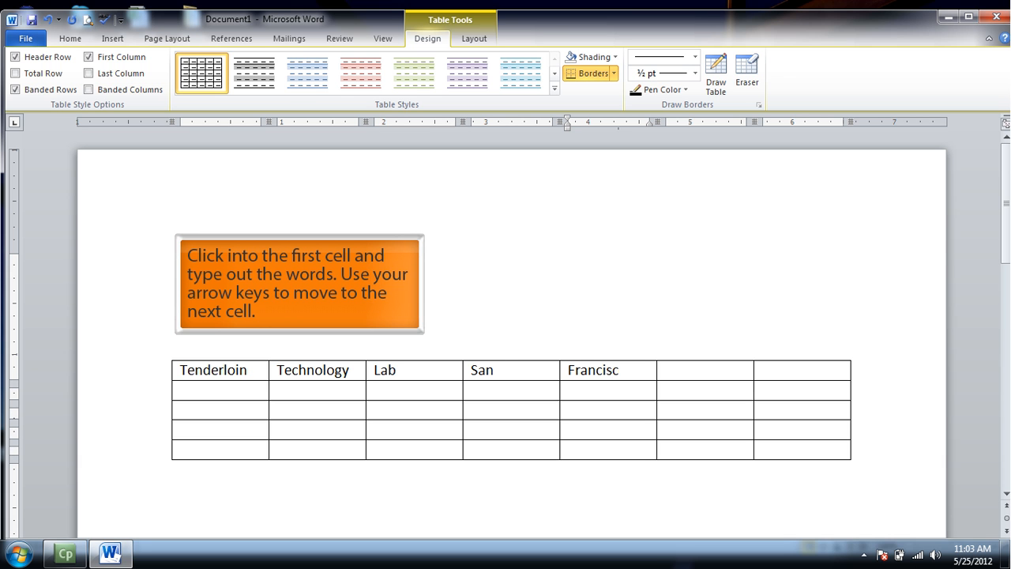
key("Right")
type("Tenderloin")
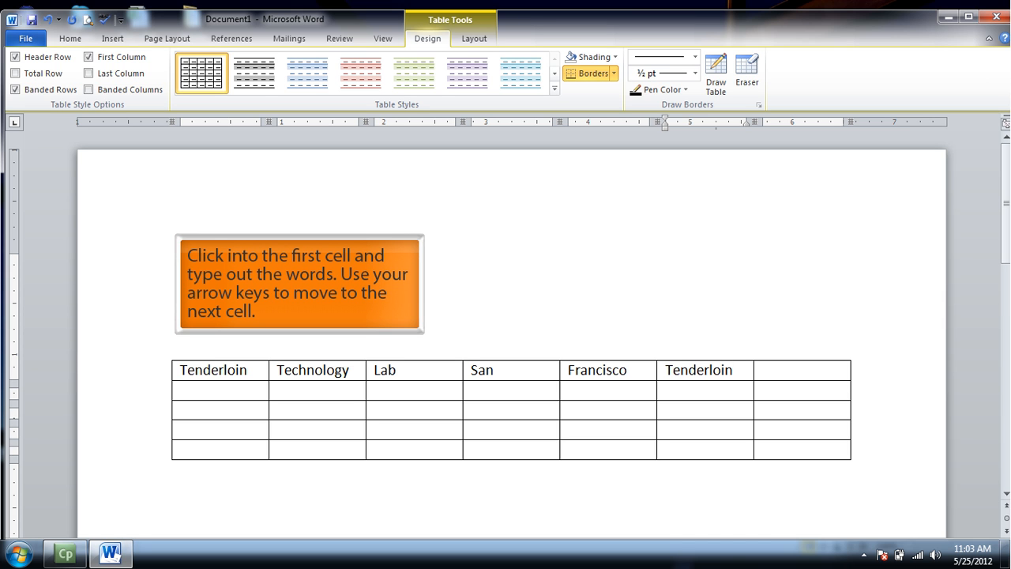